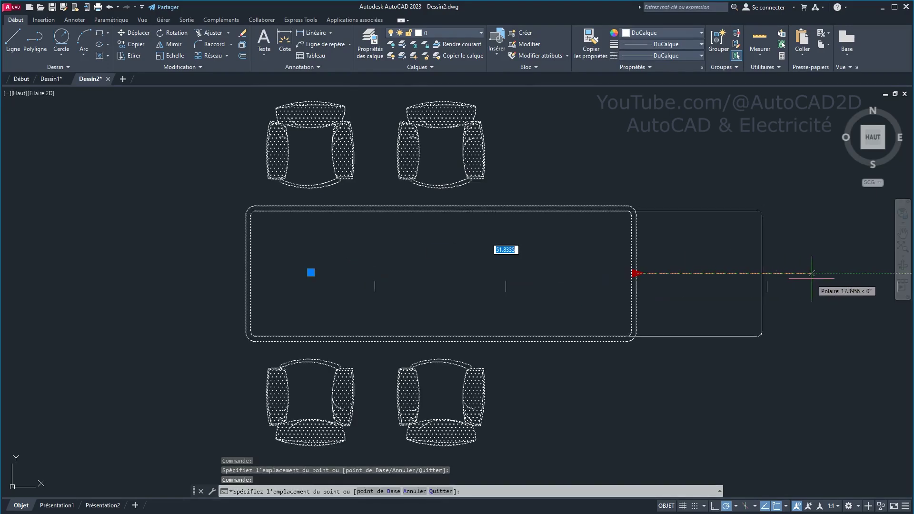
- Stretch the table block by its length grip out to six chairs per side
click(813, 278)
scroll(700, 259, down, 2)
middle_drag(700, 259, 464, 243)
click(518, 251)
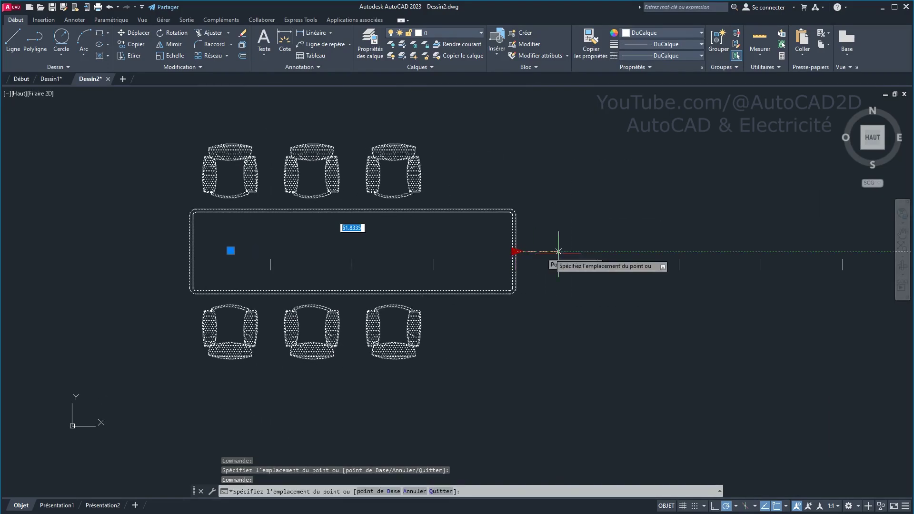
click(678, 251)
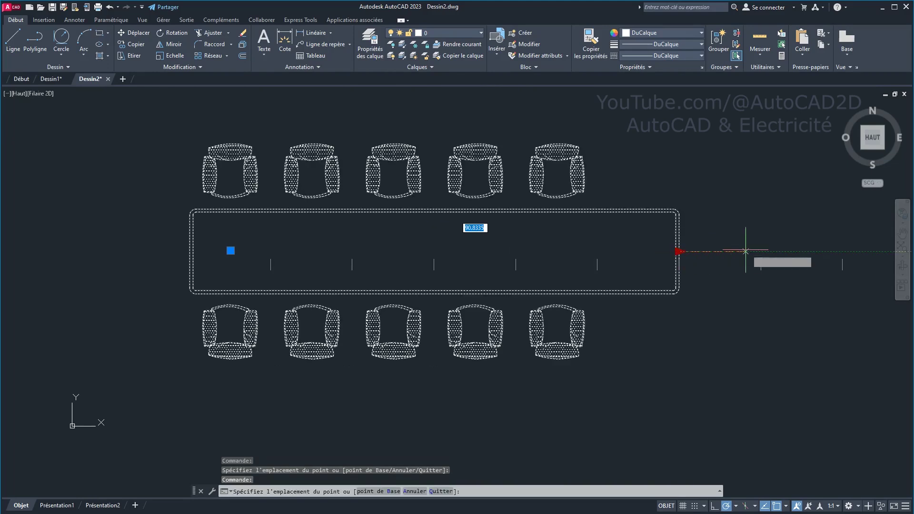
click(768, 251)
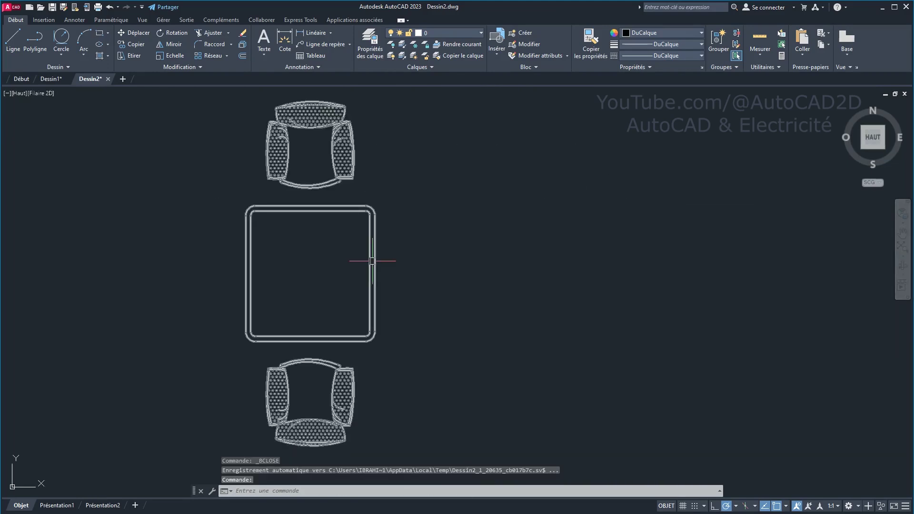
- Reselect the table, start a grip stretch, and cancel with Esc to restore the square table
click(376, 260)
click(376, 273)
key(Escape)
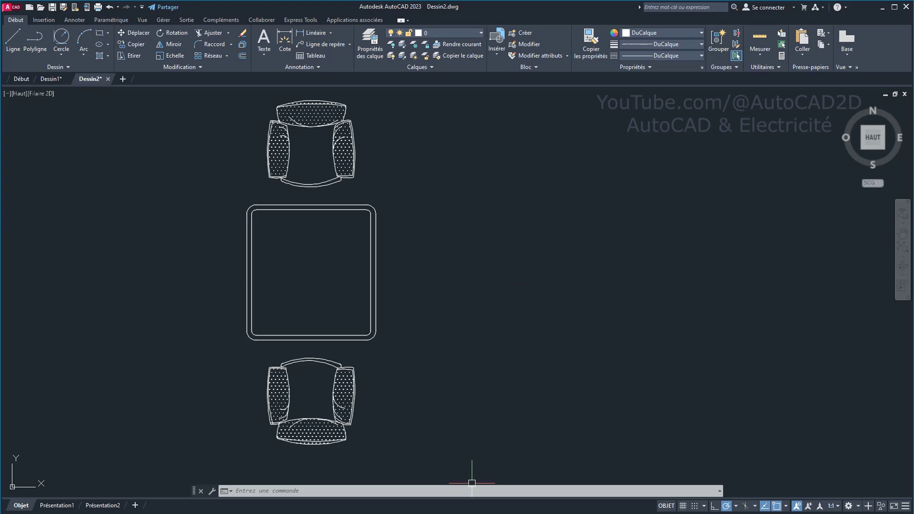
- Crossing-select the table and both chairs and start the BLOC command
click(438, 459)
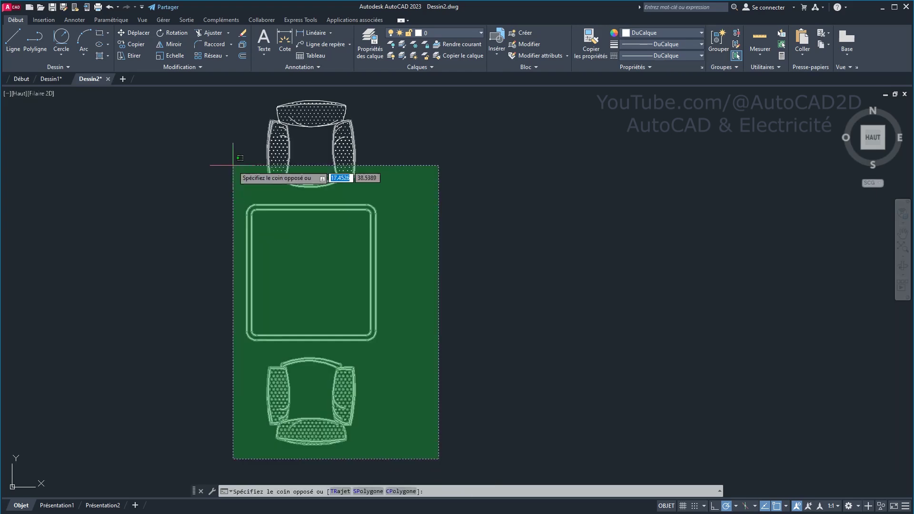
click(185, 90)
text(b)
key(Return)
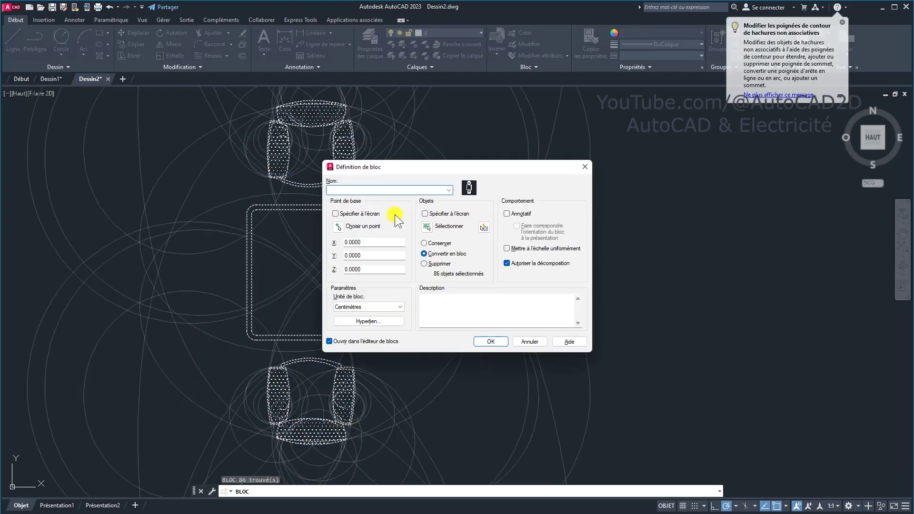
- Name the block 'Salle A Manger', base it at the table centre, and open it in the Block Editor
text(S)
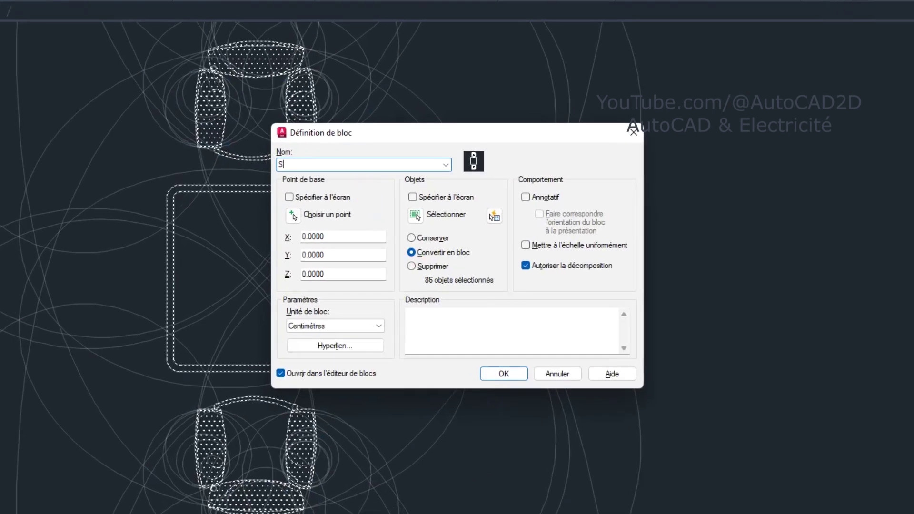
text(alle A Manger)
click(293, 216)
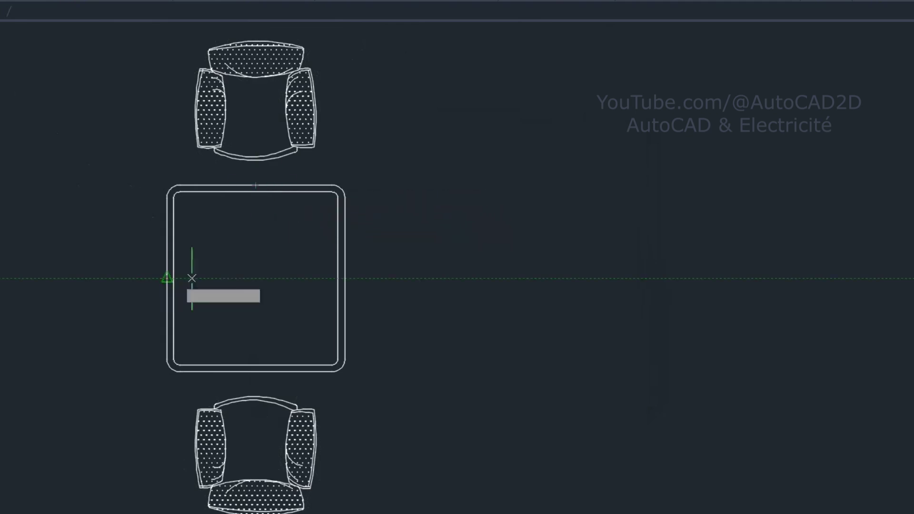
click(255, 278)
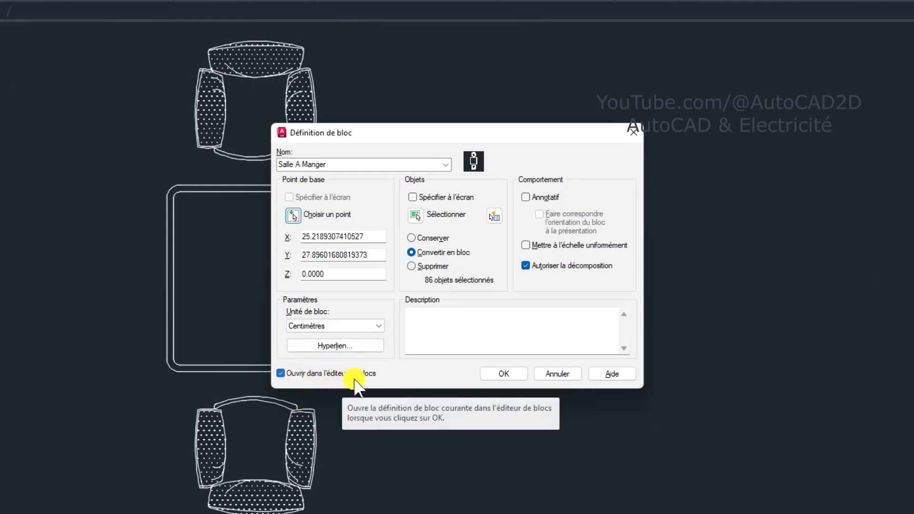
click(508, 376)
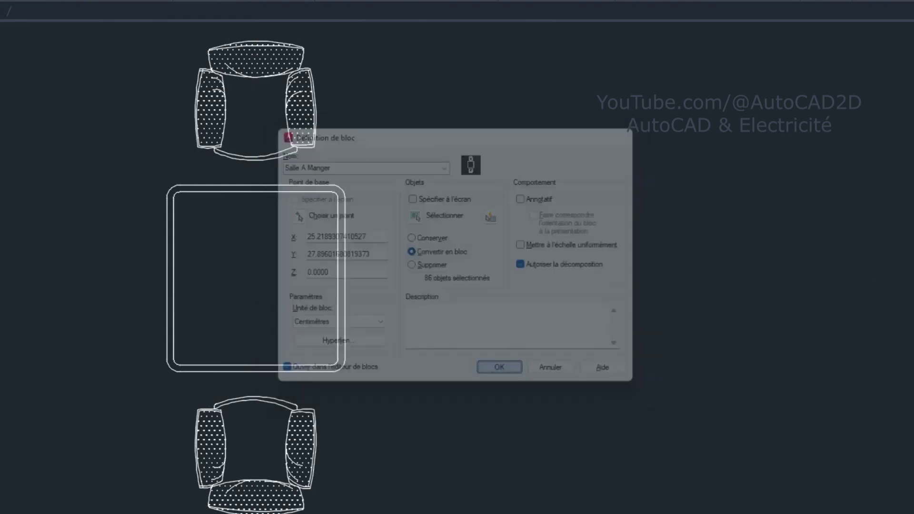
middle_drag(367, 284, 354, 281)
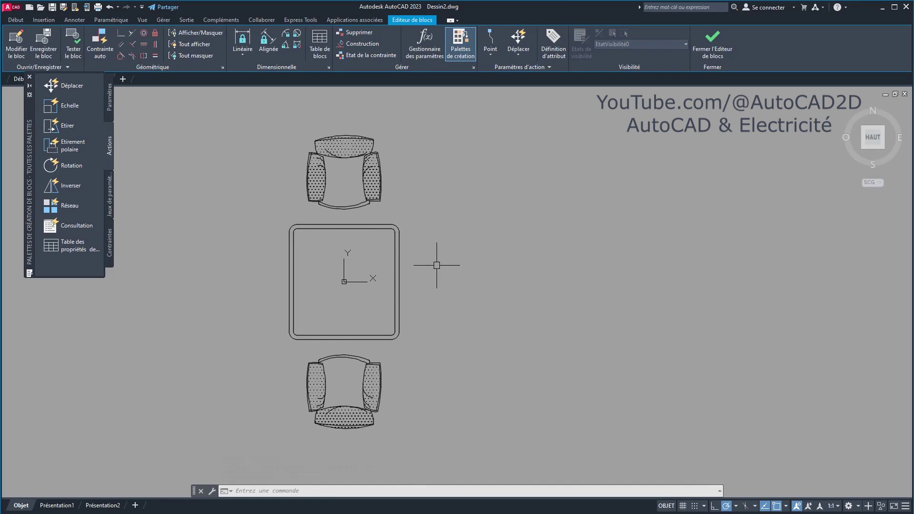
- Add a Point de base parameter at the table centre
click(110, 104)
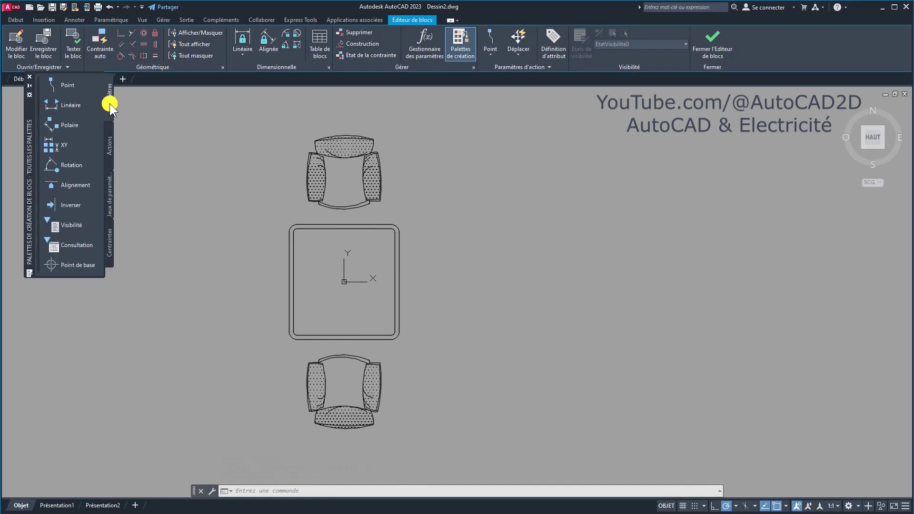
click(50, 265)
click(344, 282)
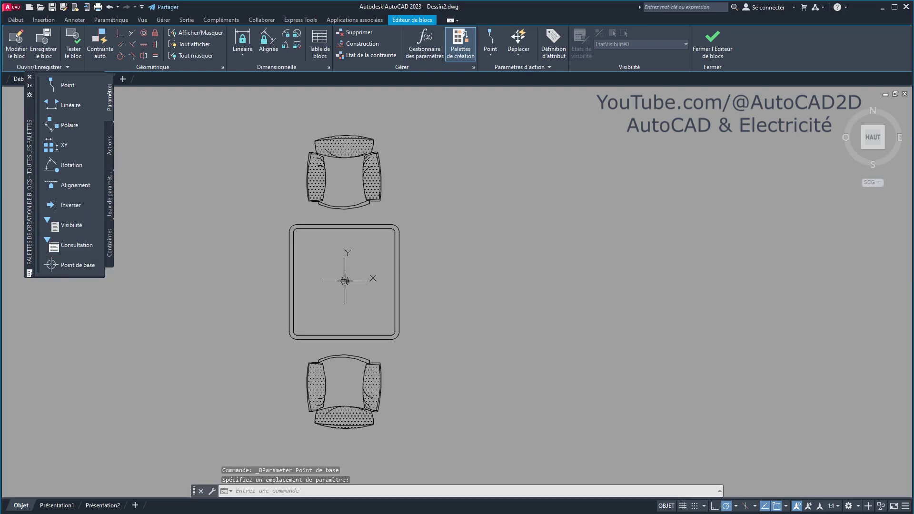
- Add a linear Distance1 parameter from the table's left edge to its right edge, labelled above
click(64, 108)
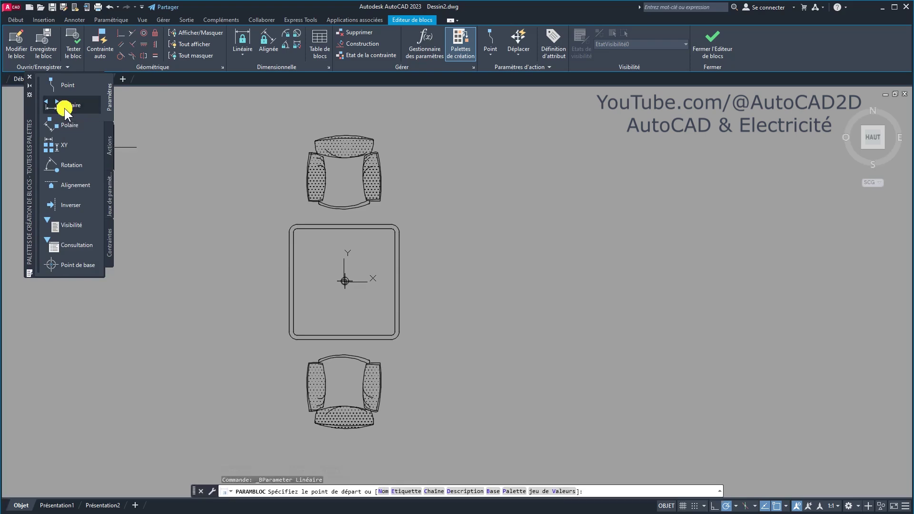
click(299, 282)
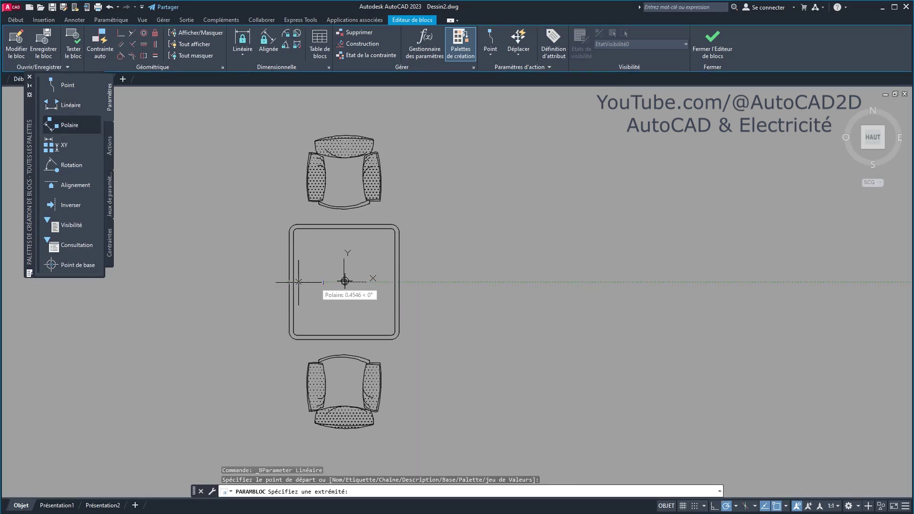
click(399, 282)
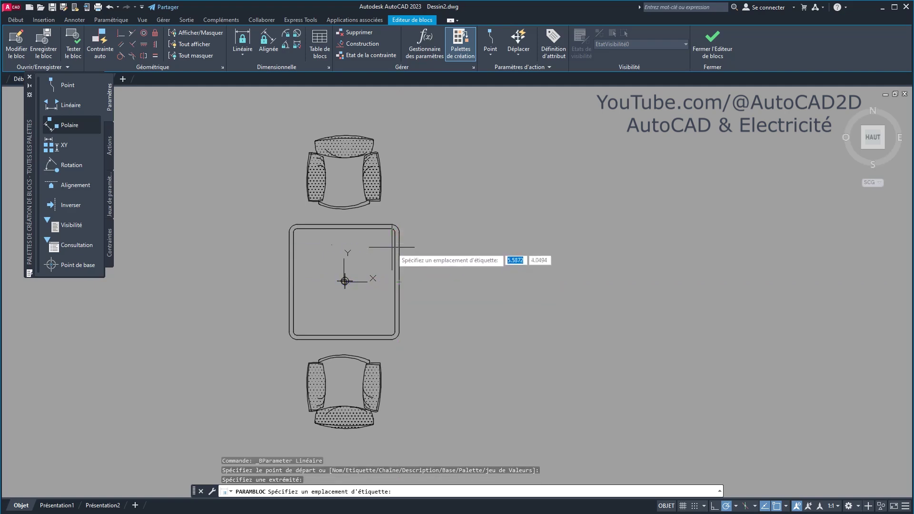
click(391, 250)
click(399, 268)
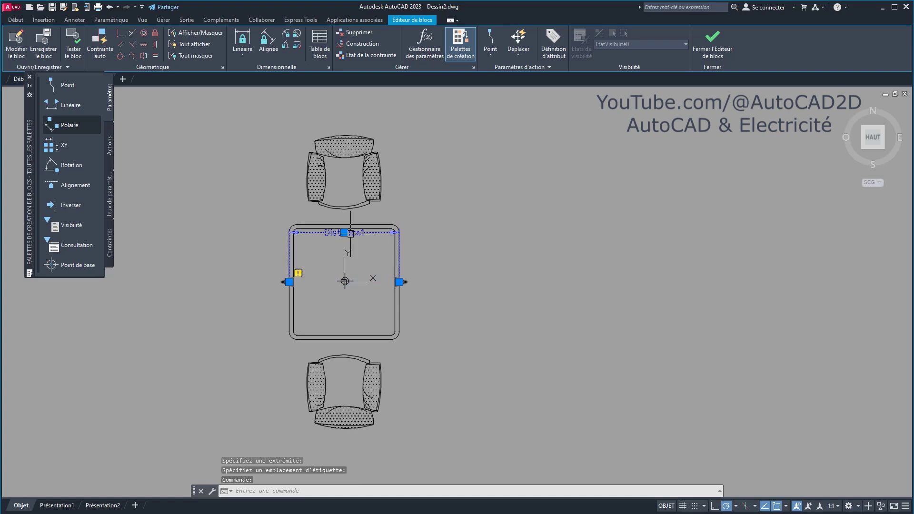
- Set Distance1's grip display (Affichage des poignées) to 1 grip
right_click(350, 233)
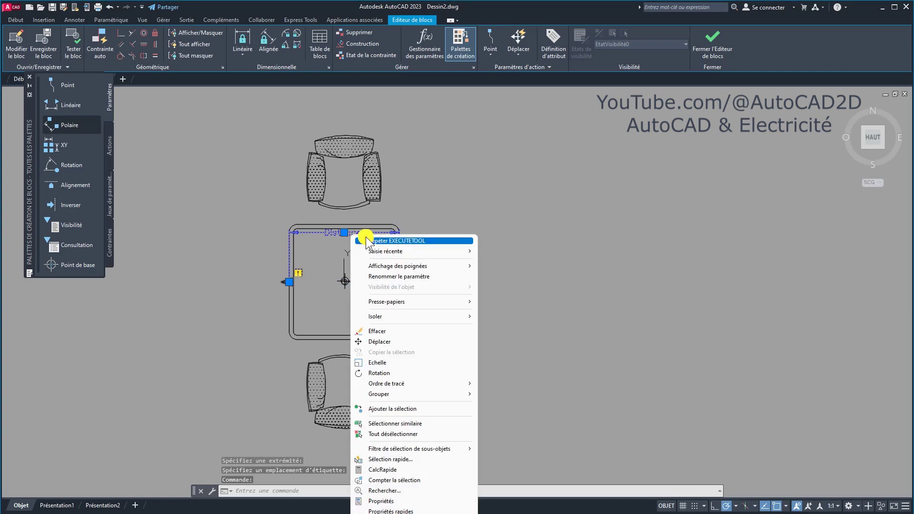
mouse_move(398, 266)
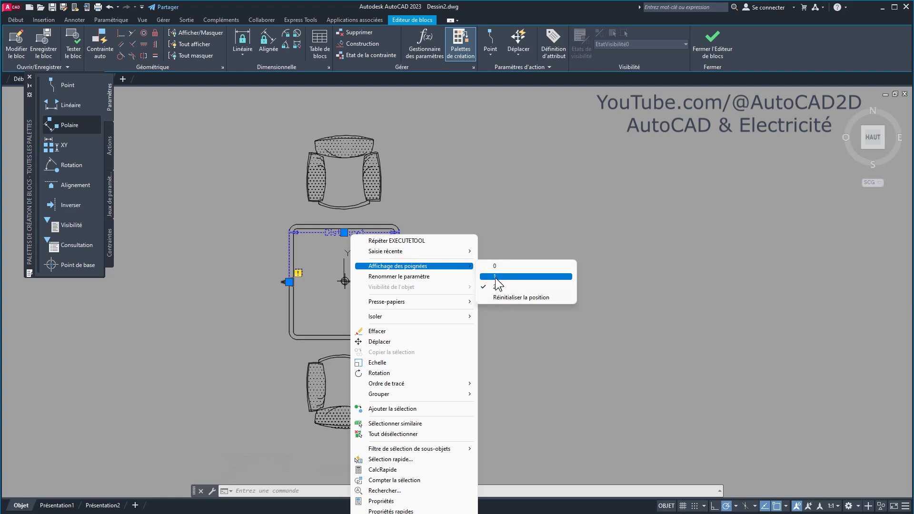
click(496, 277)
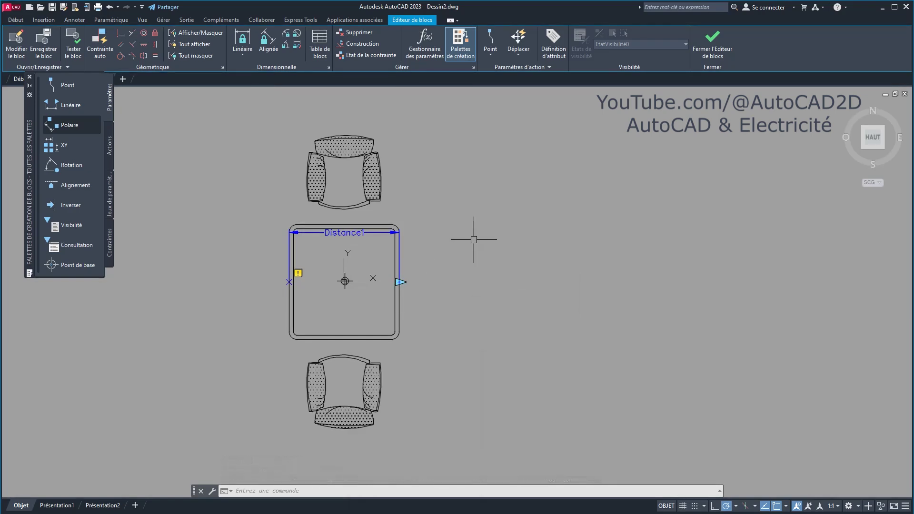
- Open the Properties palette and inspect Distance1's parameter settings
text(p)
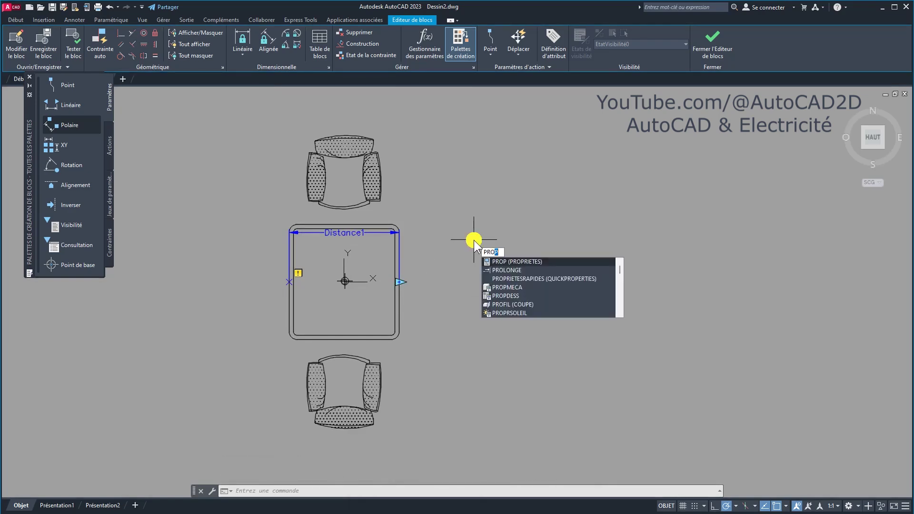
key(Return)
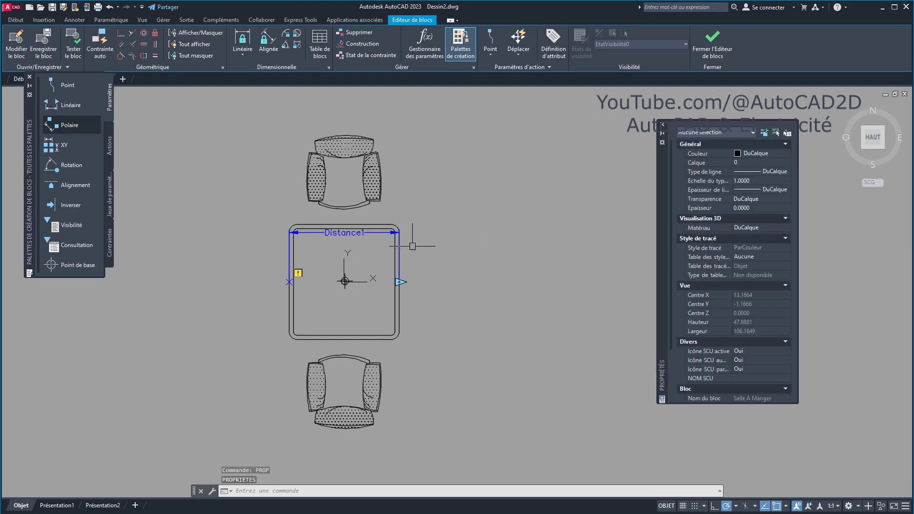
click(323, 233)
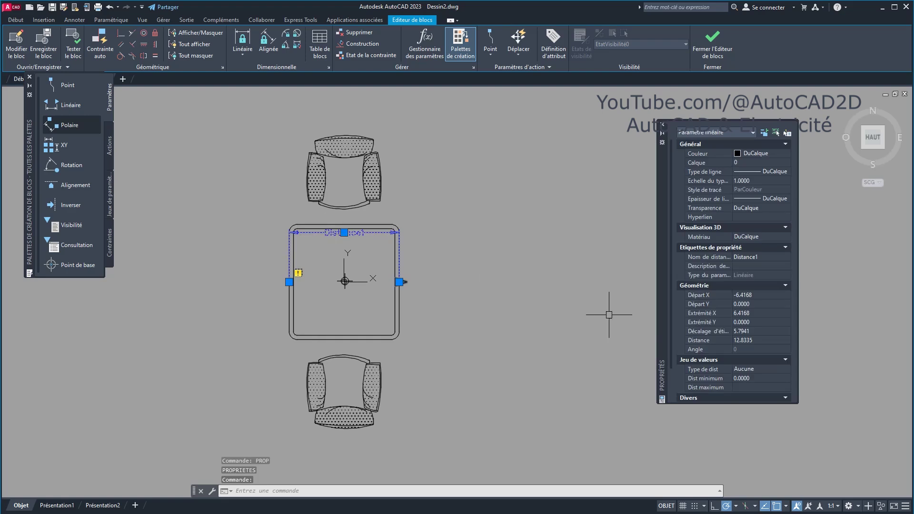
scroll(784, 362, down, 1)
scroll(784, 352, down, 1)
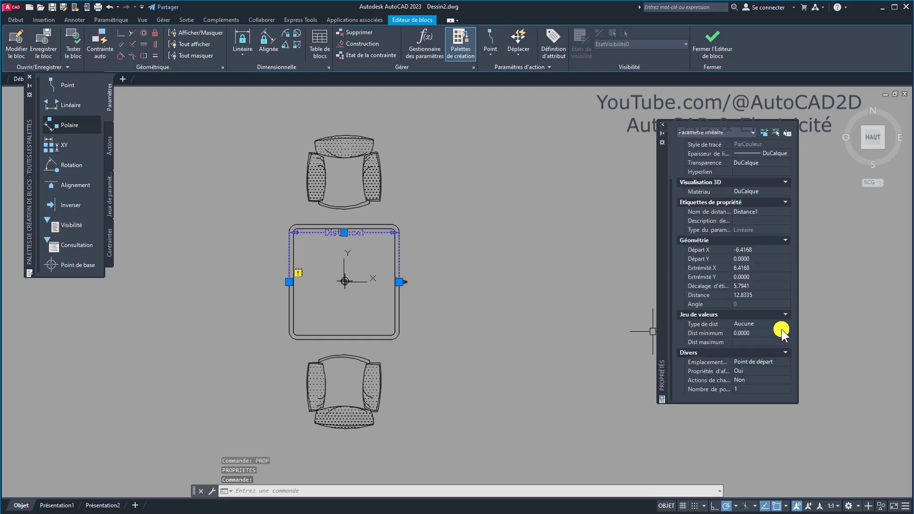
scroll(781, 329, up, 2)
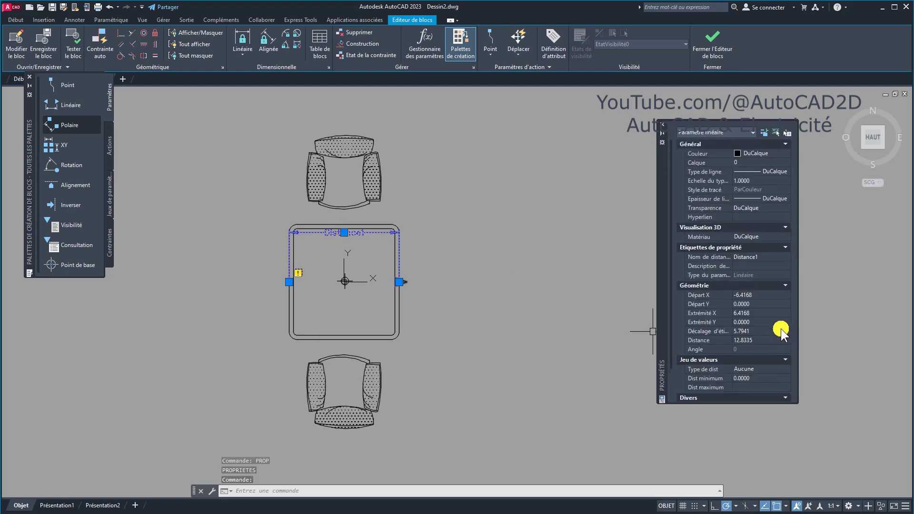
click(786, 360)
click(765, 379)
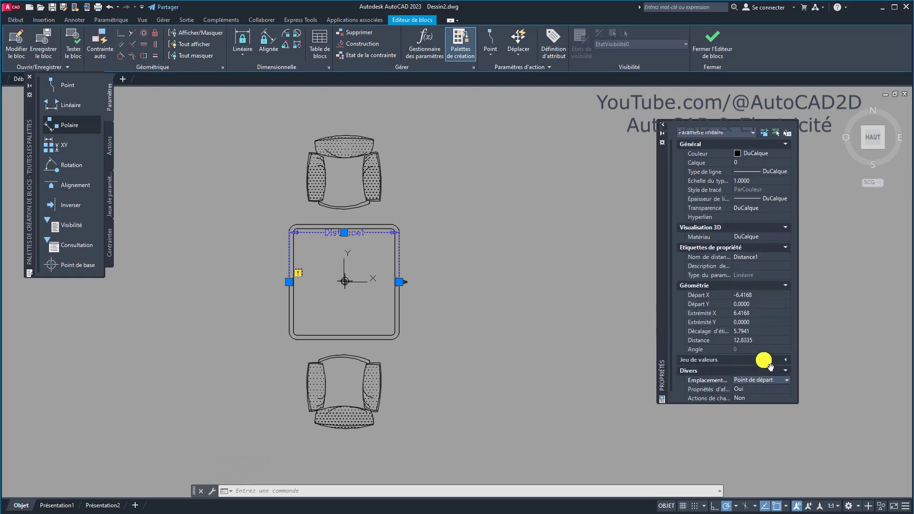
scroll(762, 365, down, 1)
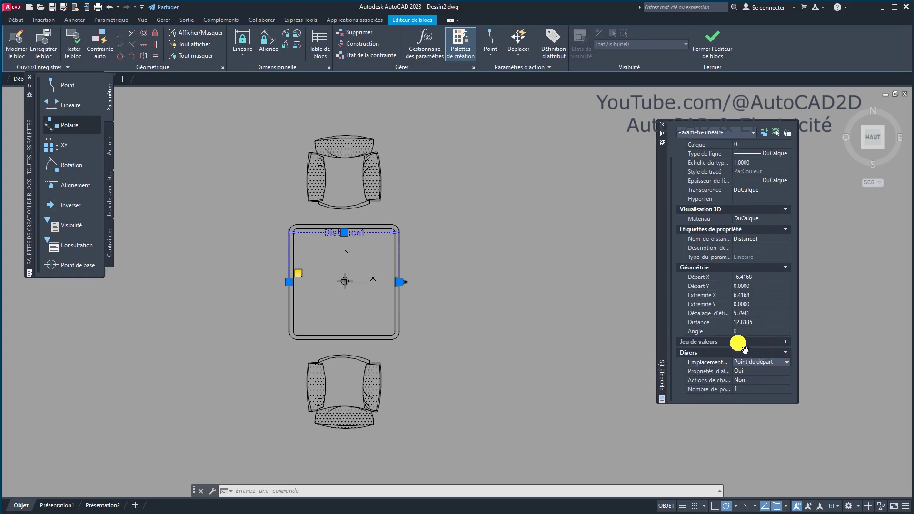
- Set Distance1's value set to Increment 13, minimum 12.8335, maximum 130, then close Properties
click(785, 342)
click(765, 350)
click(765, 350)
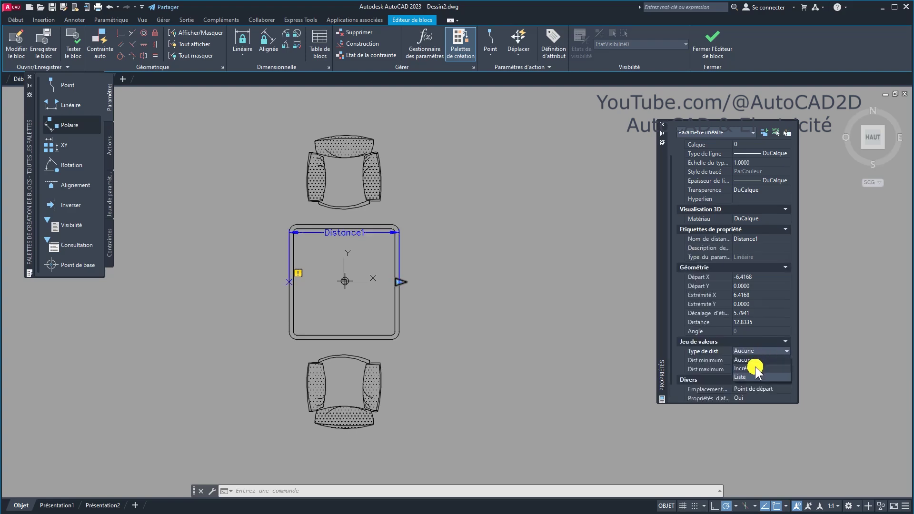
click(755, 368)
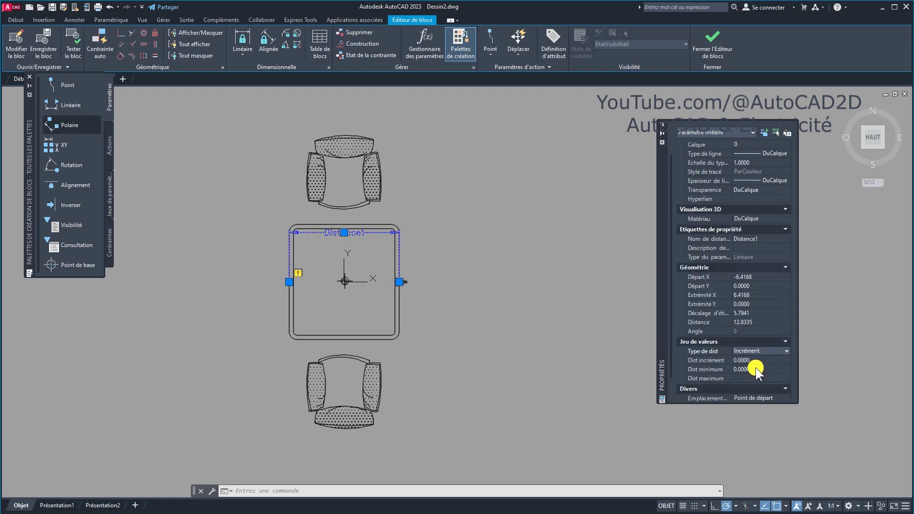
click(744, 360)
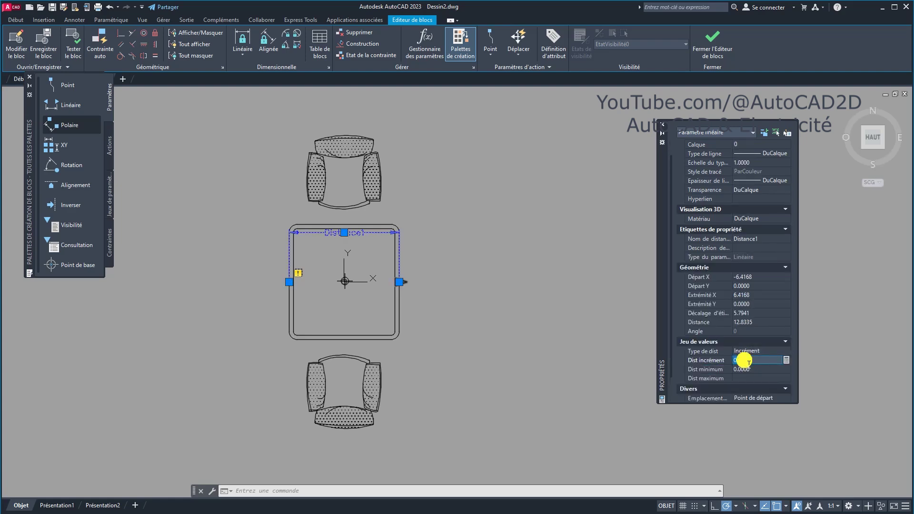
text(13)
click(745, 369)
text(1)
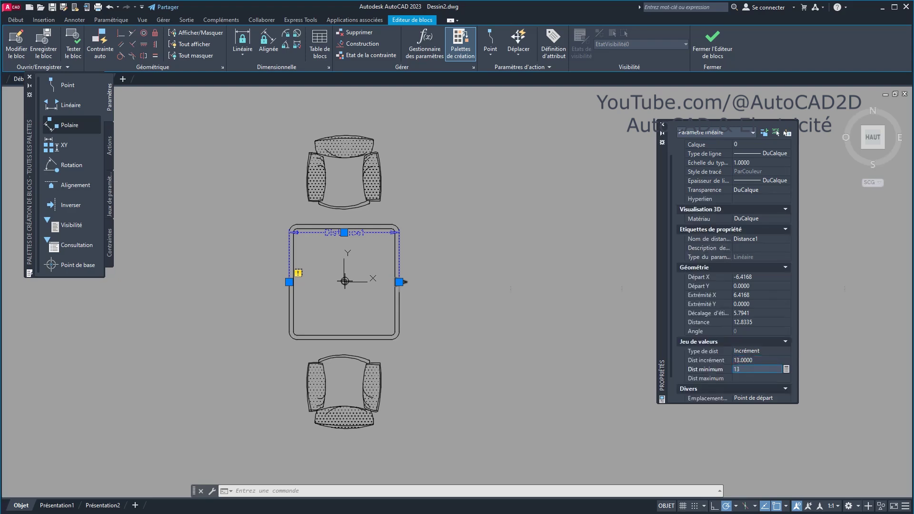
click(746, 378)
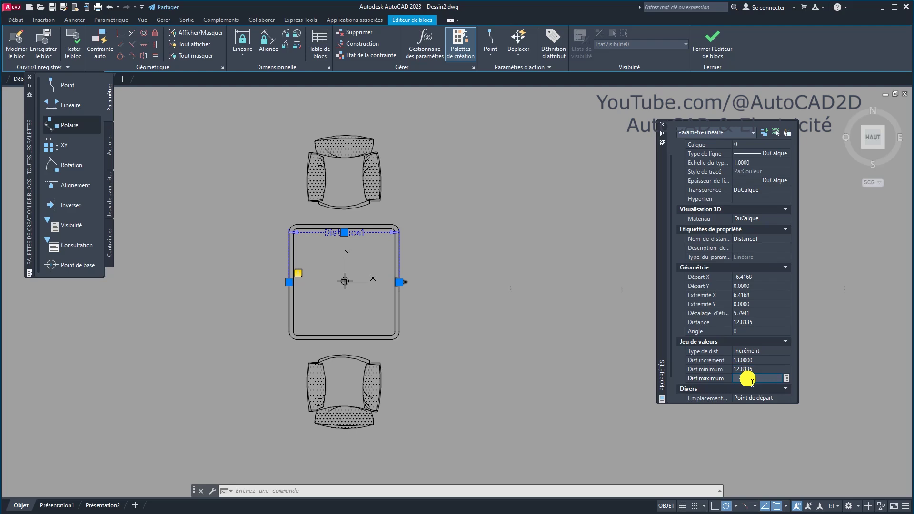
text(130)
key(Return)
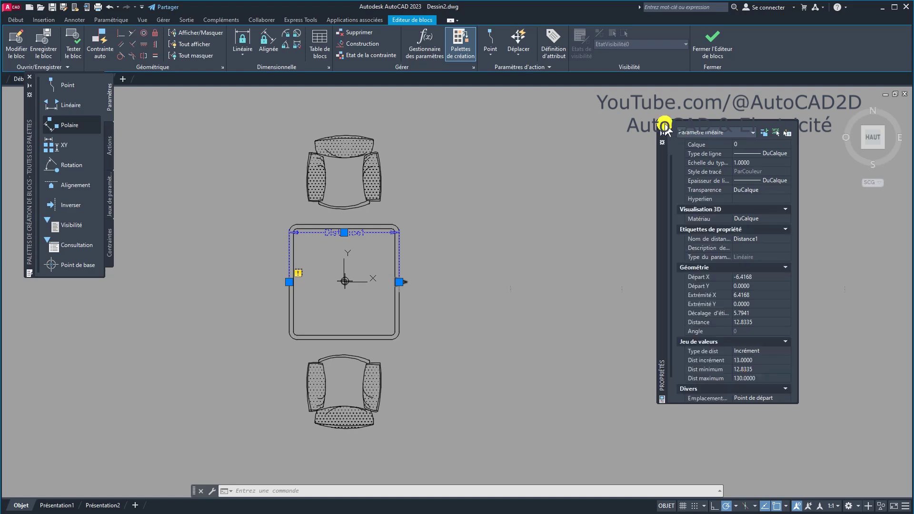
click(662, 129)
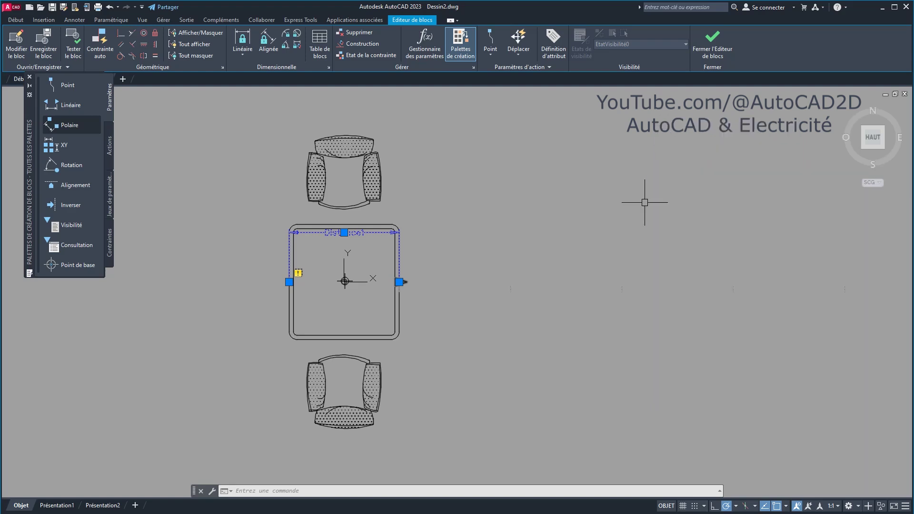
- Switch to the Actions palette and begin an Etirer (Stretch) action
click(110, 143)
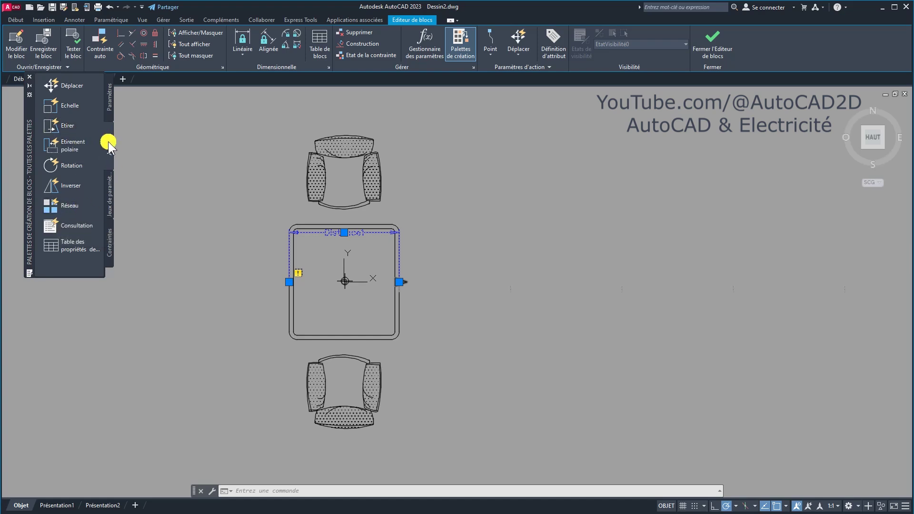
click(61, 127)
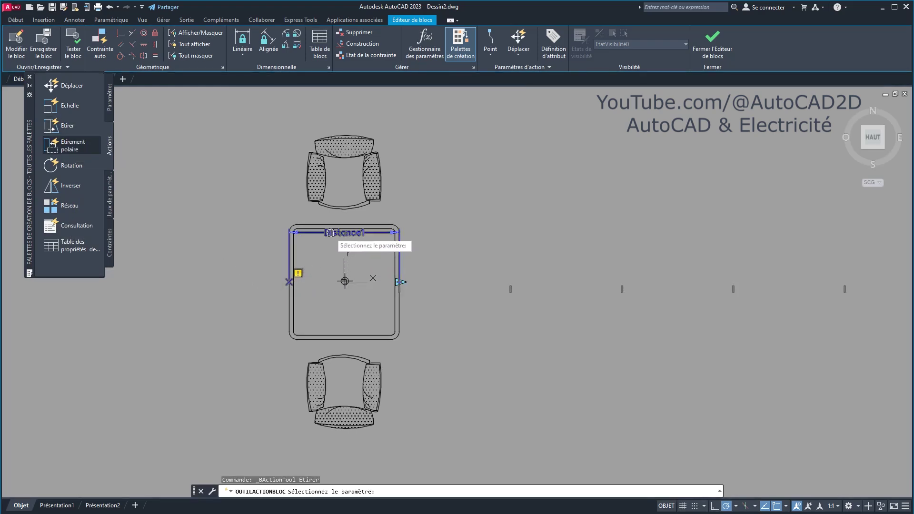
- Link the stretch action to Distance1's right endpoint, framing and selecting the table's right side
click(330, 232)
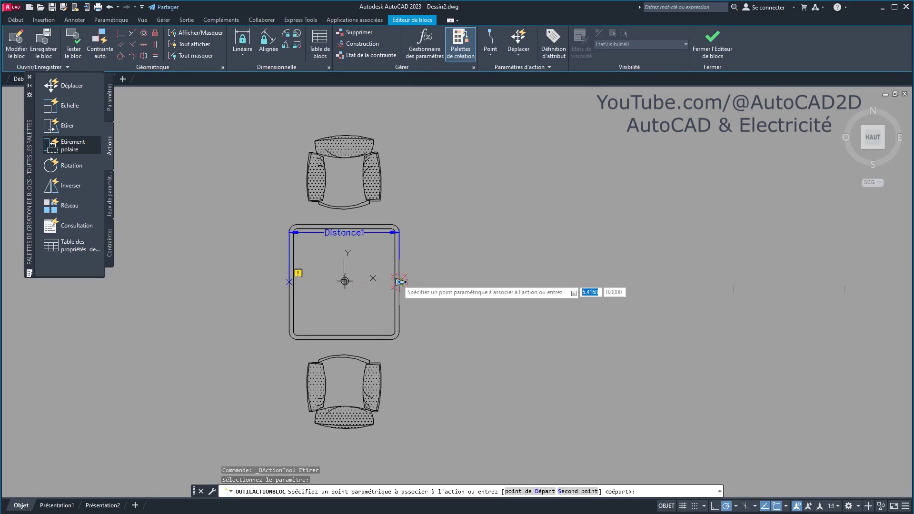
click(399, 281)
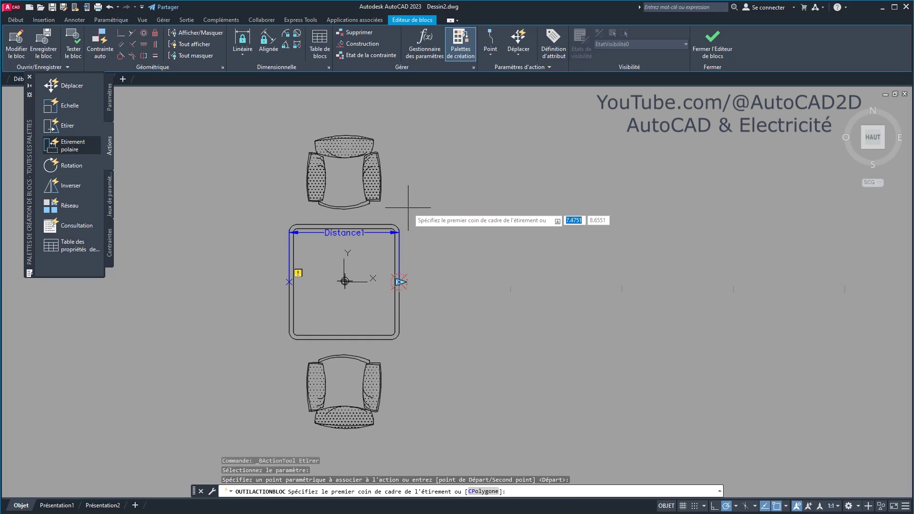
click(377, 301)
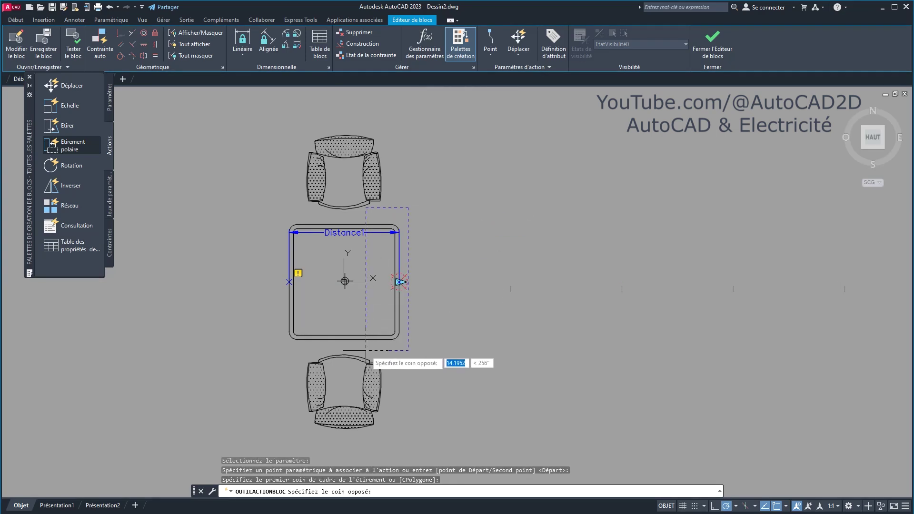
click(366, 351)
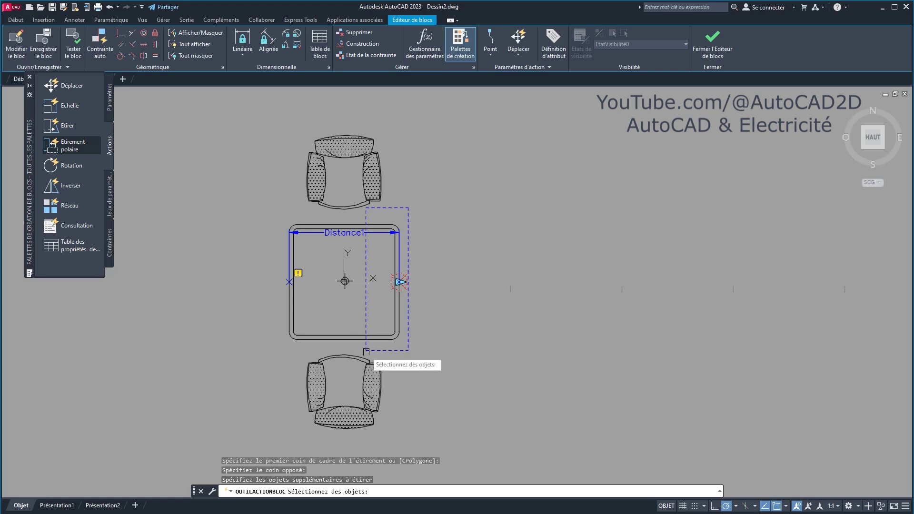
click(399, 343)
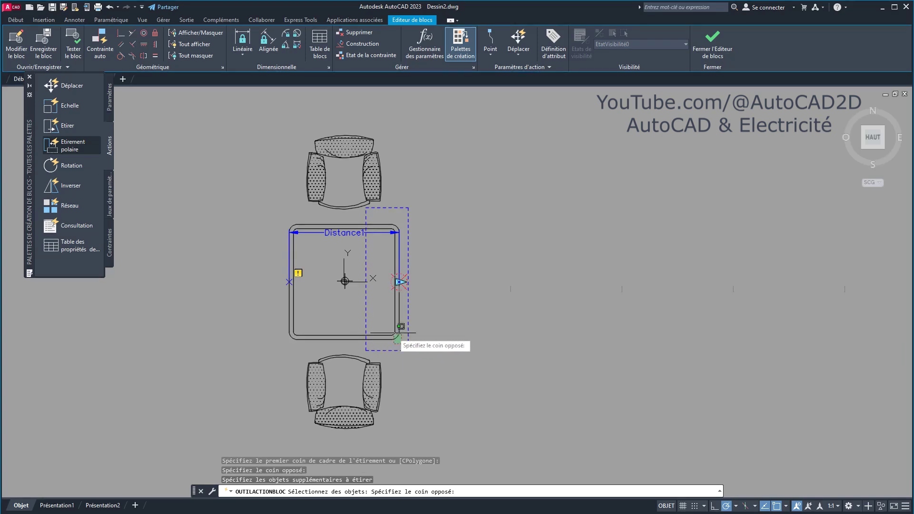
click(395, 315)
key(Return)
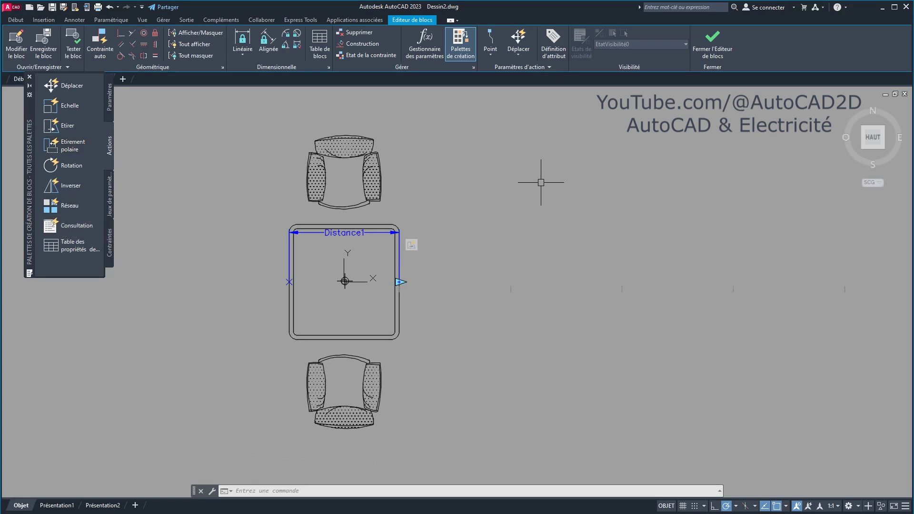
- Add an array action on Distance1 that repeats the top and bottom chairs
click(63, 207)
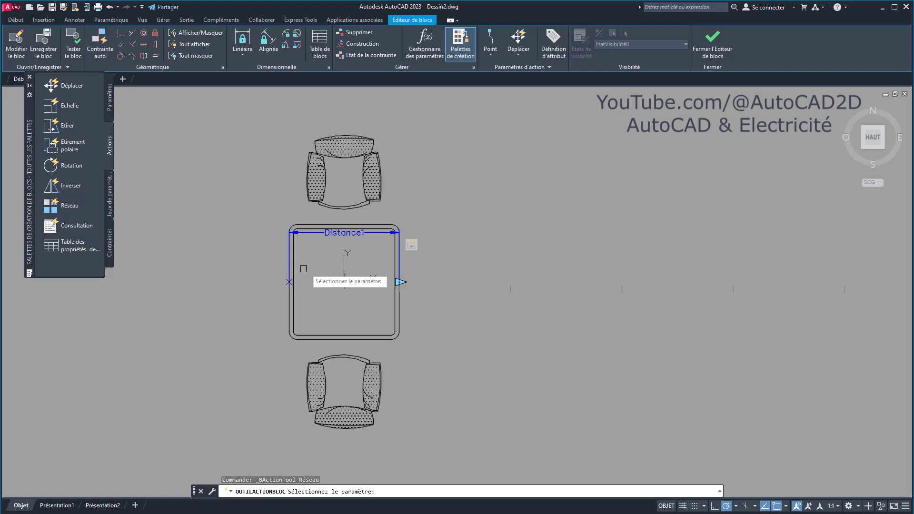
click(328, 234)
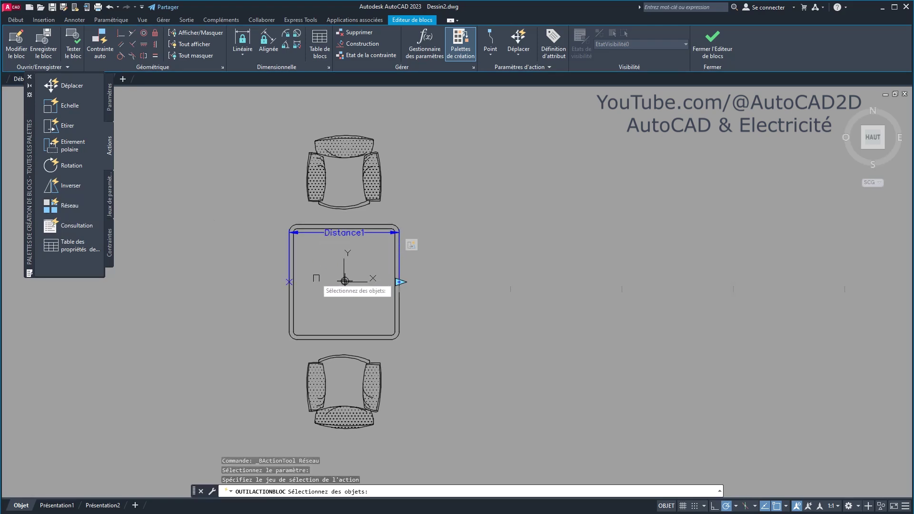
click(403, 209)
click(272, 127)
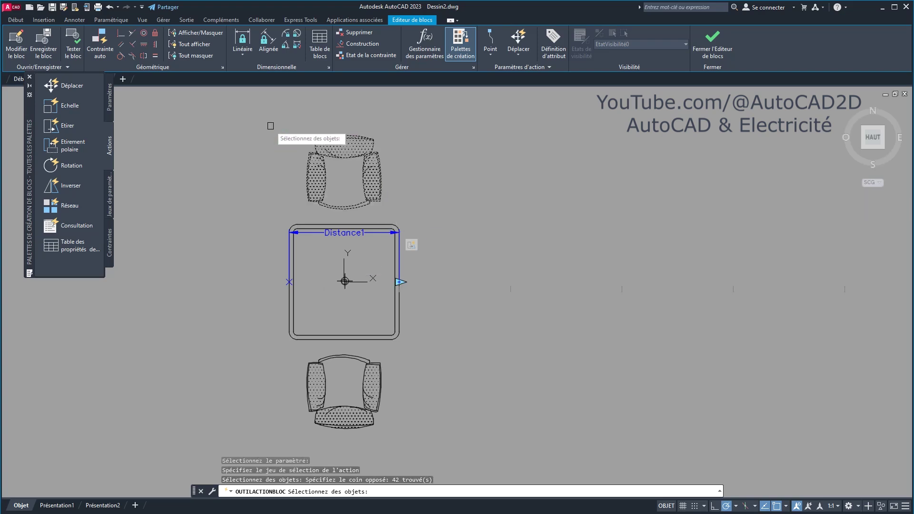
click(402, 443)
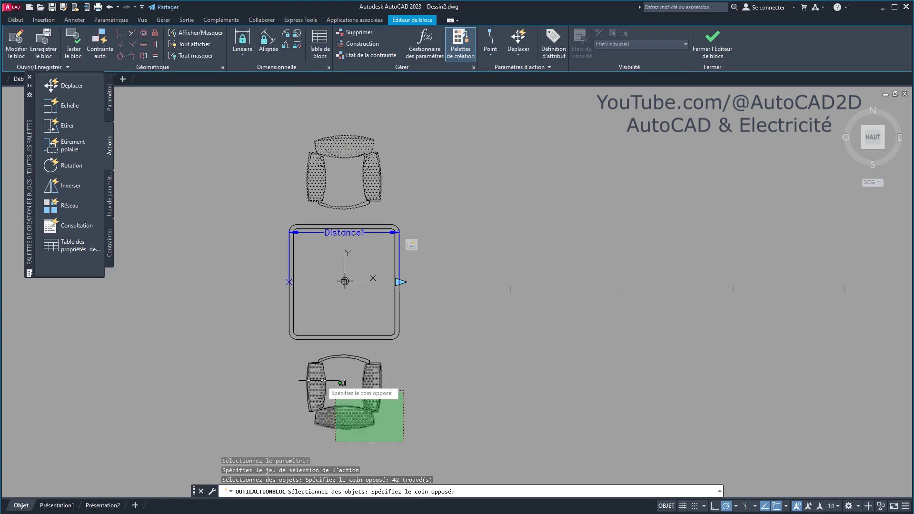
click(288, 353)
key(Return)
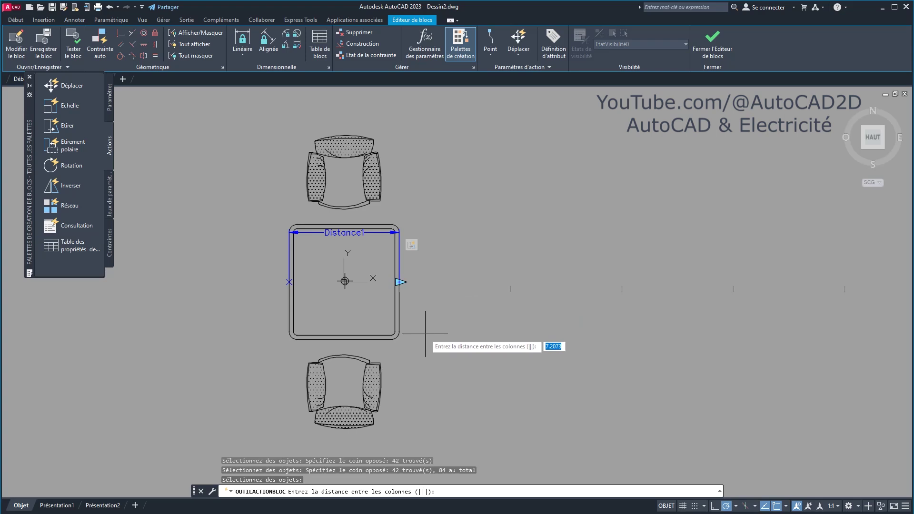
- Set the array column distance to 13 and save the block definition
click(425, 334)
text(13)
key(Return)
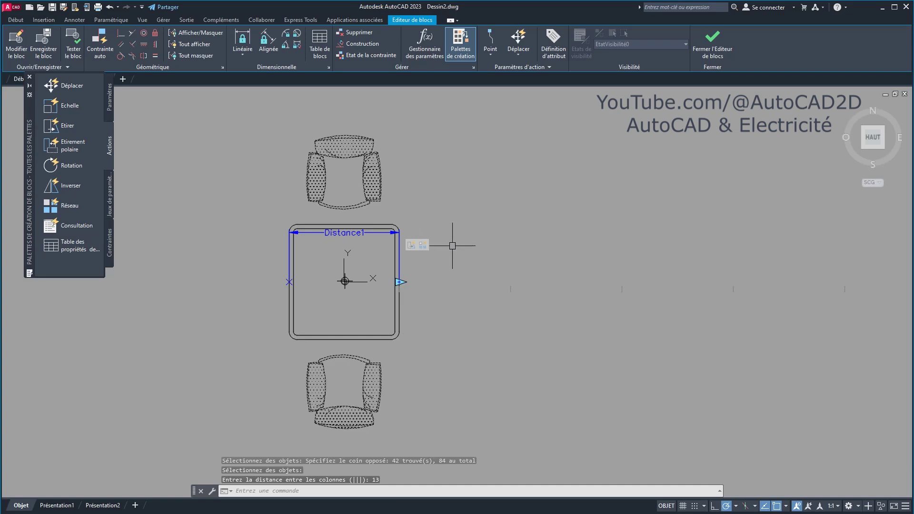
click(43, 46)
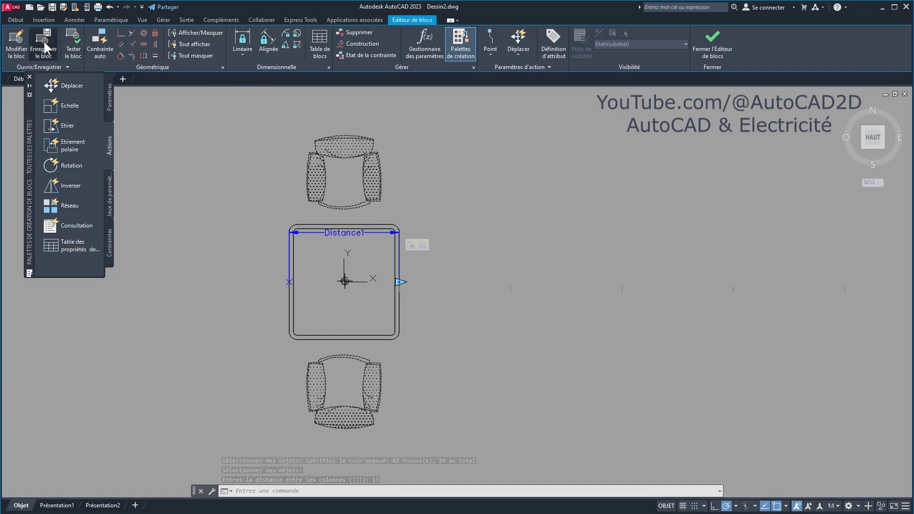
- Close the Block Editor and stretch the table block to three chairs per side
click(712, 42)
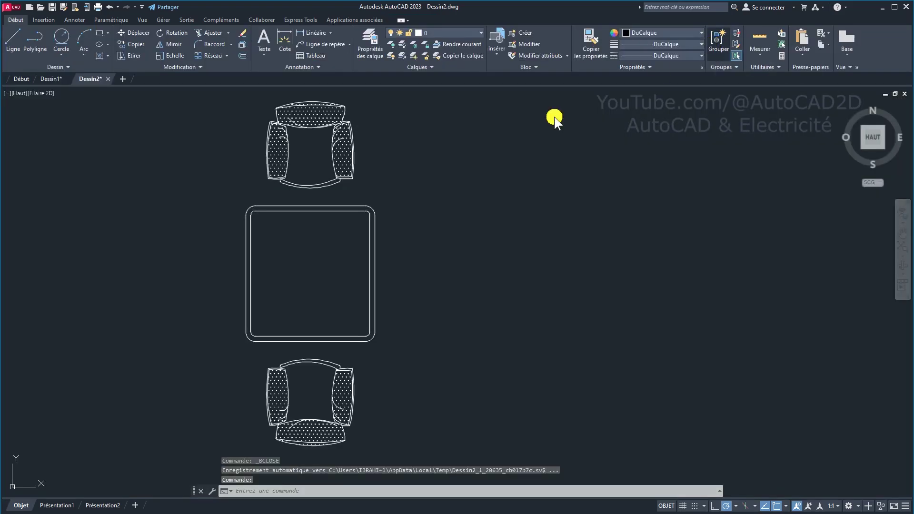
click(376, 260)
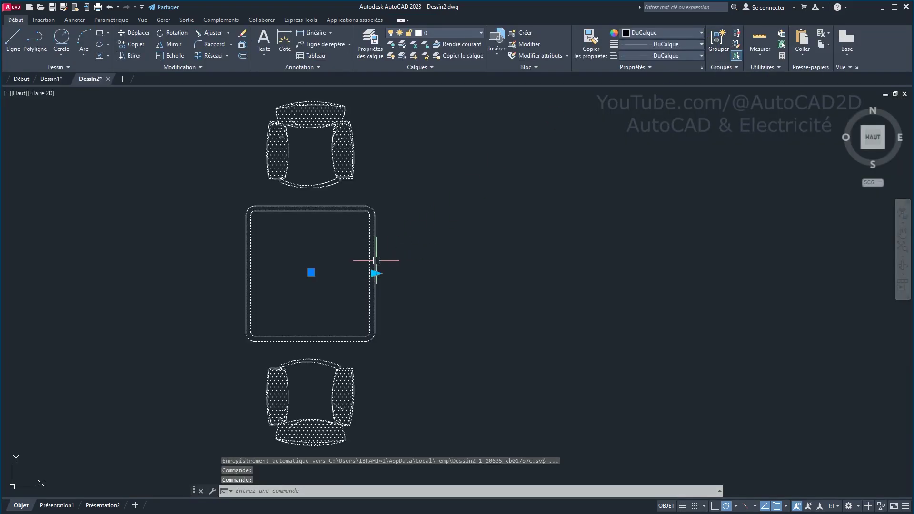
click(374, 273)
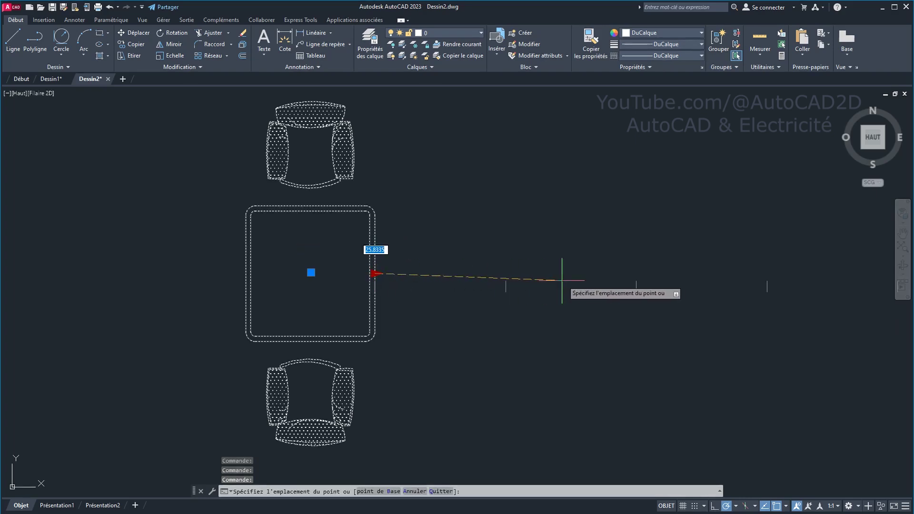
click(615, 273)
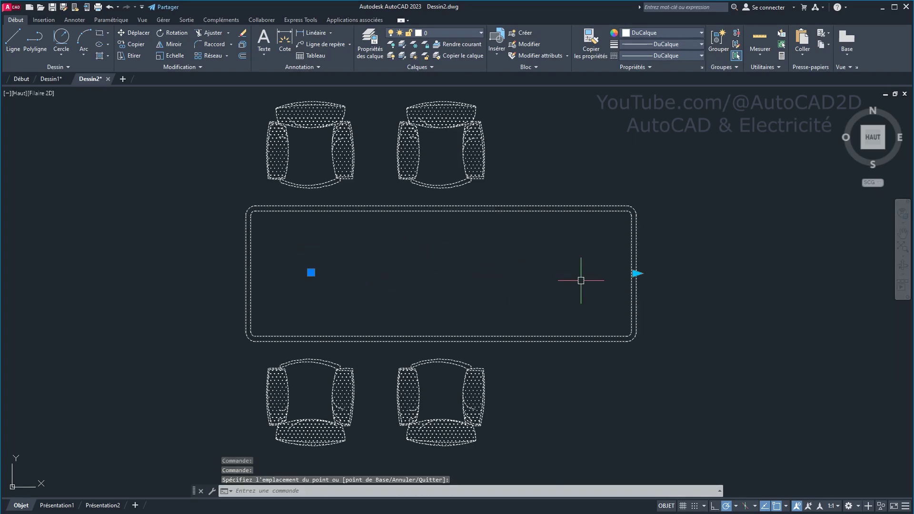
click(636, 274)
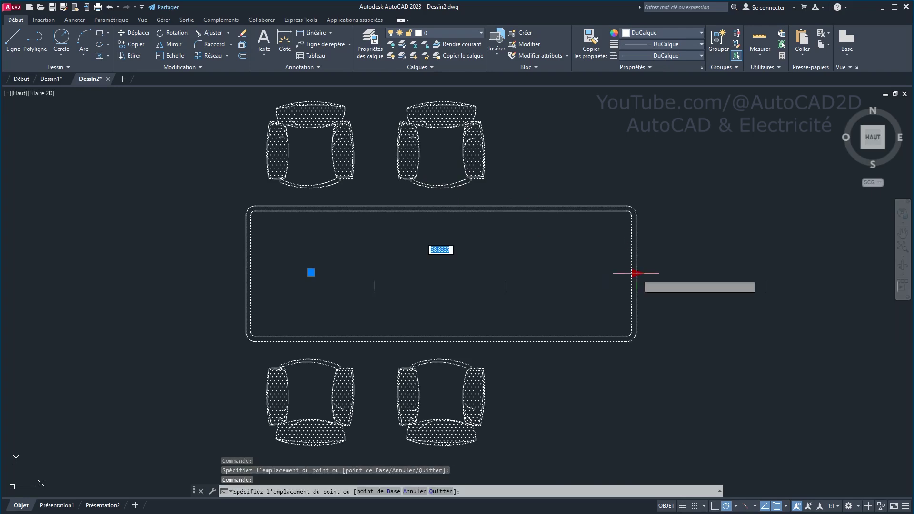
click(812, 278)
scroll(698, 261, down, 3)
middle_drag(698, 262, 473, 241)
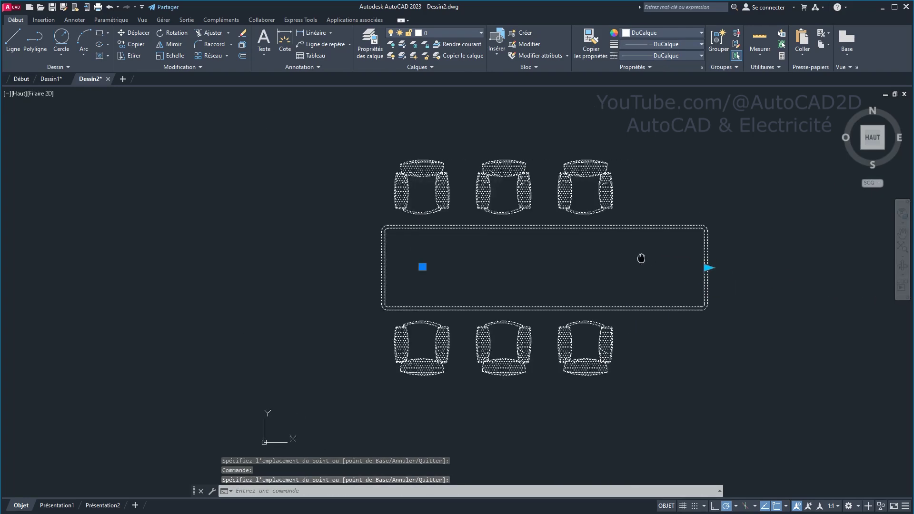
- Stretch the table to six chairs per side, shrink it to one, then lengthen to two
click(516, 251)
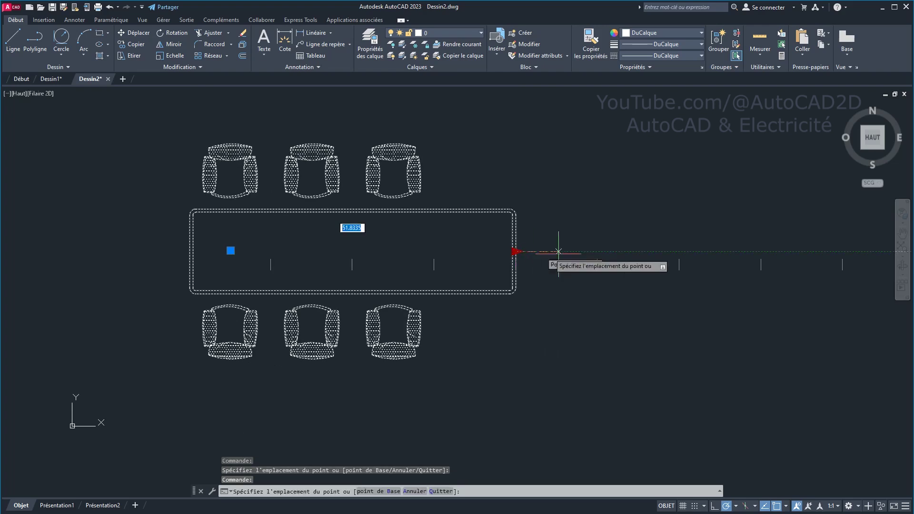
click(670, 262)
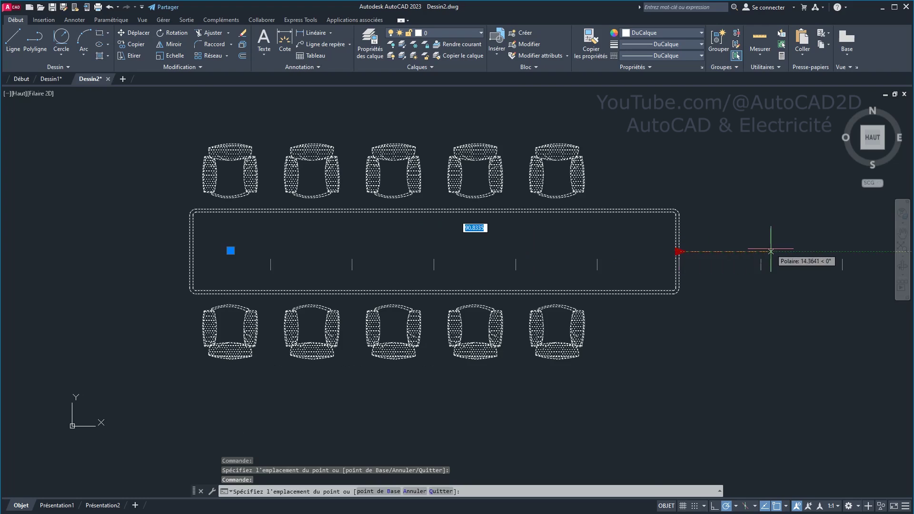
click(769, 250)
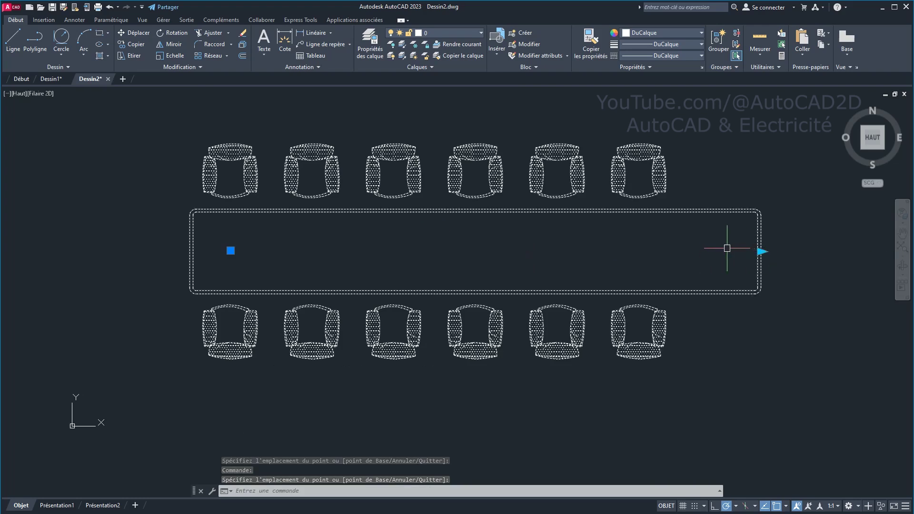
click(759, 251)
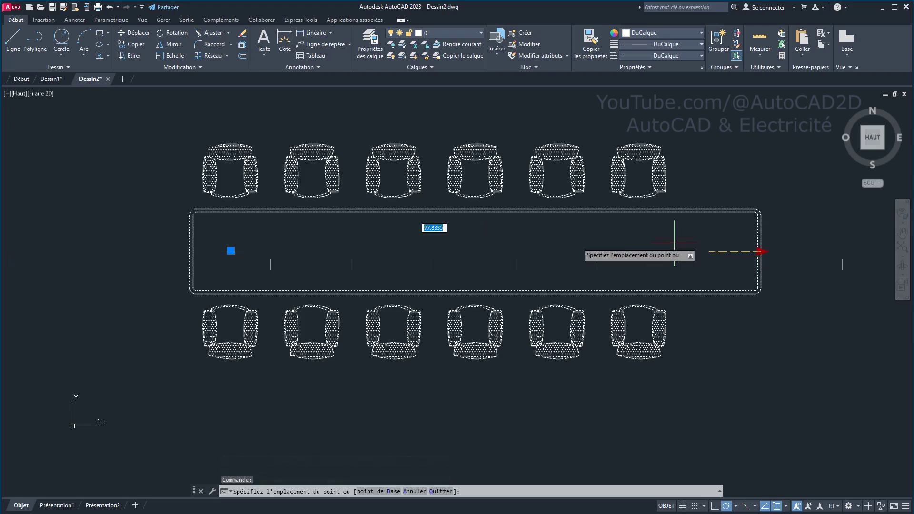
click(252, 224)
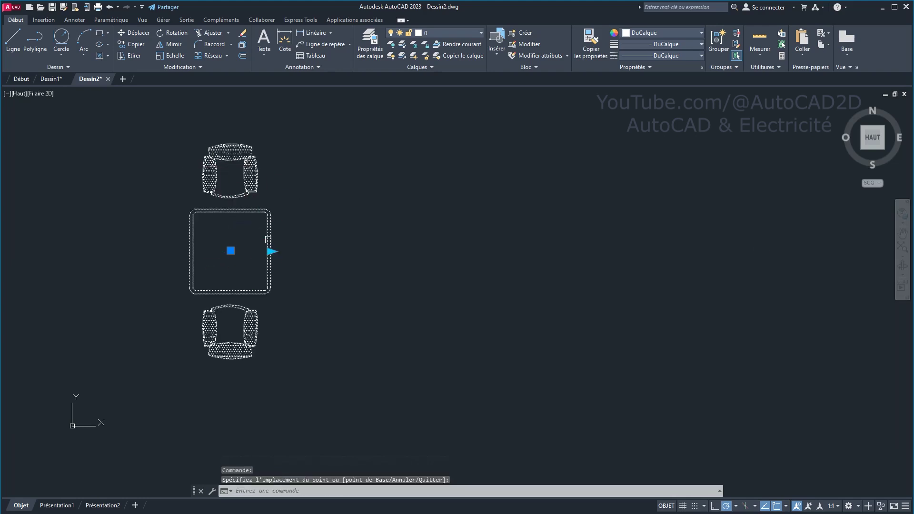
click(271, 252)
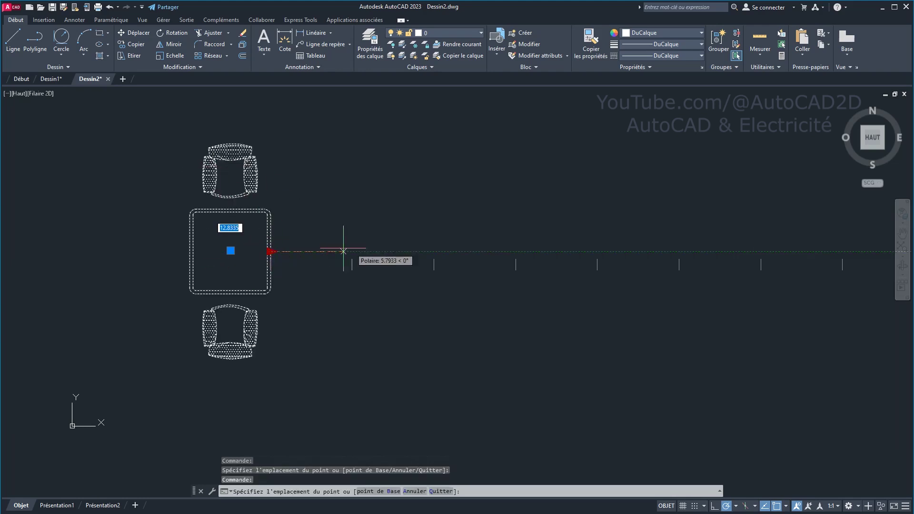
click(447, 250)
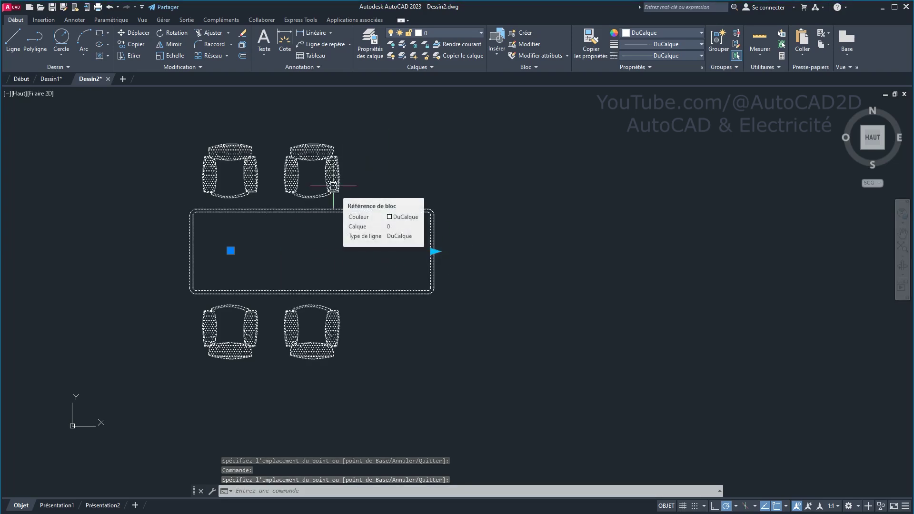
- Open the table block in the Editeur de blocs and close it unchanged
right_click(318, 209)
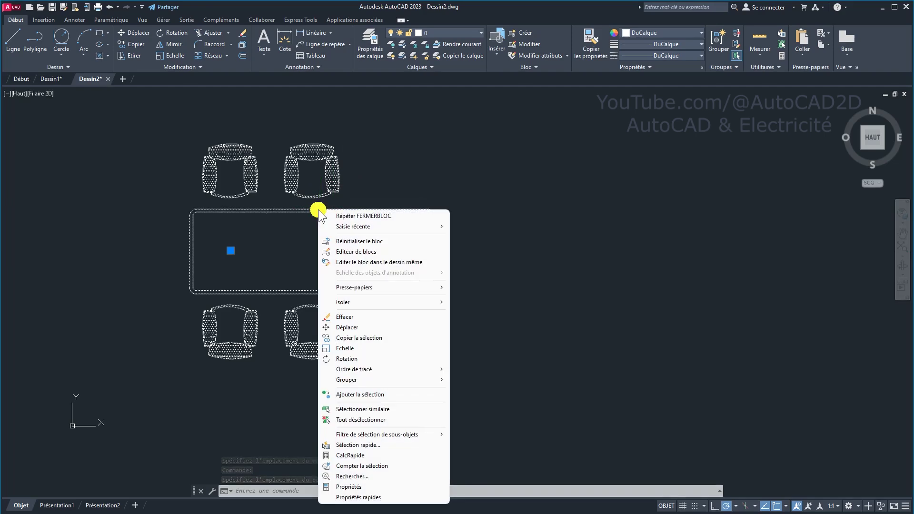
click(356, 252)
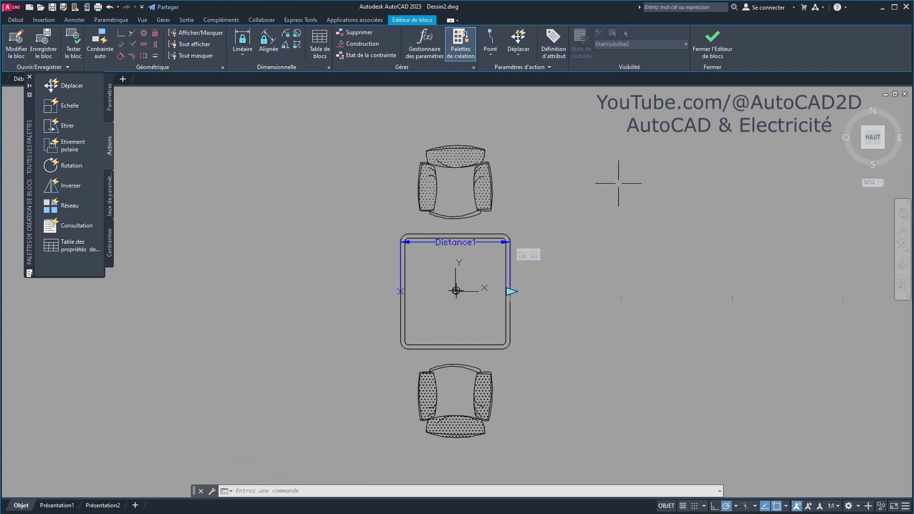
click(713, 41)
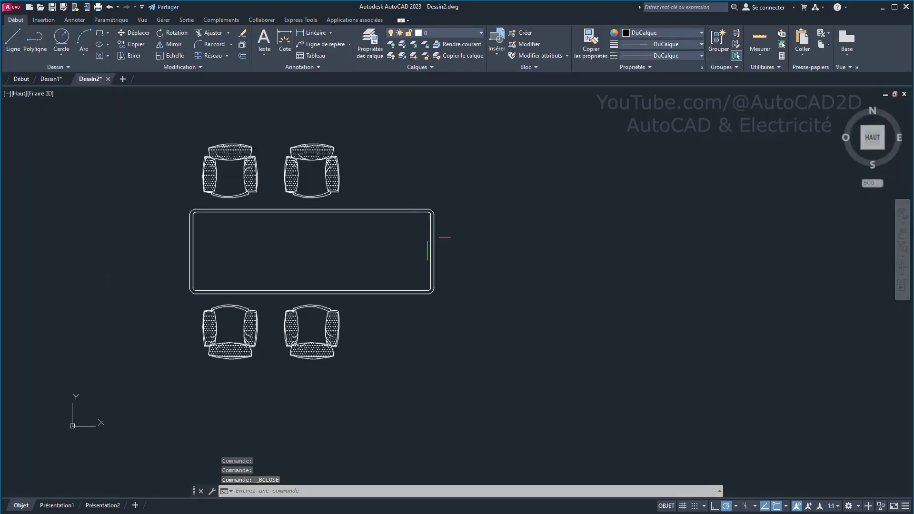
- Stretch the table block to seven armchairs per side, then deselect it
click(433, 244)
click(433, 252)
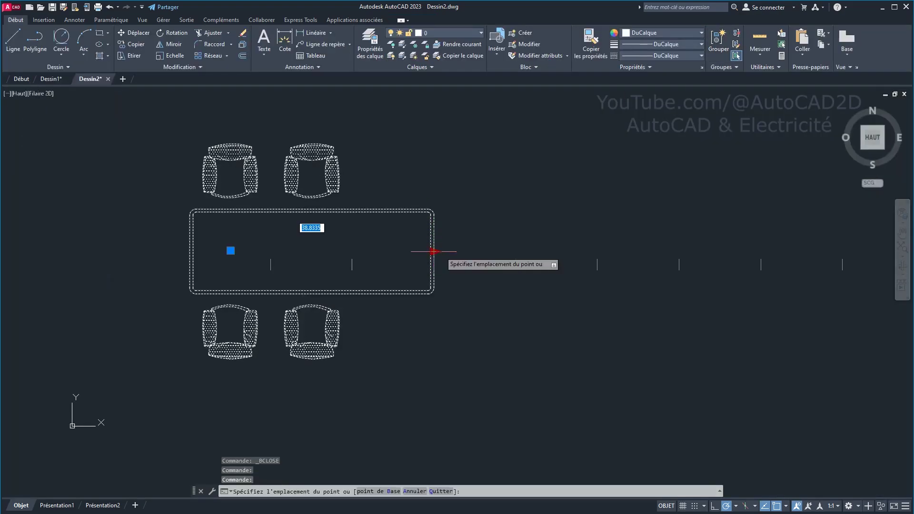
click(669, 247)
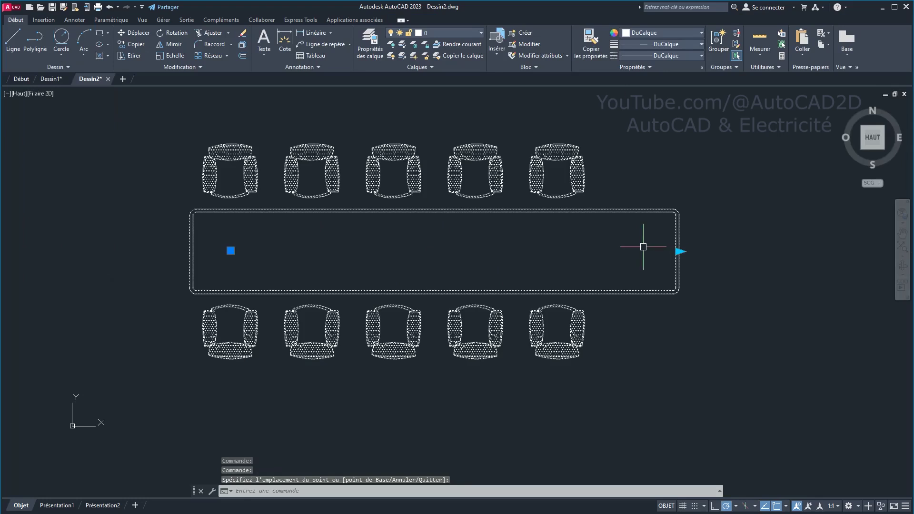
scroll(665, 245, down, 2)
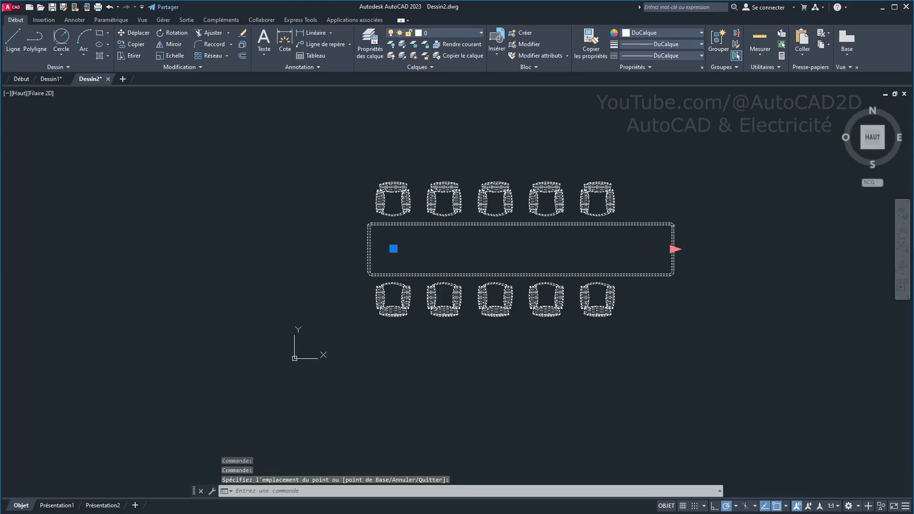
click(786, 249)
mouse_move(736, 249)
middle_down()
mouse_move(588, 250)
mouse_move(675, 250)
middle_up()
scroll(588, 250, up, 2)
key(Escape)
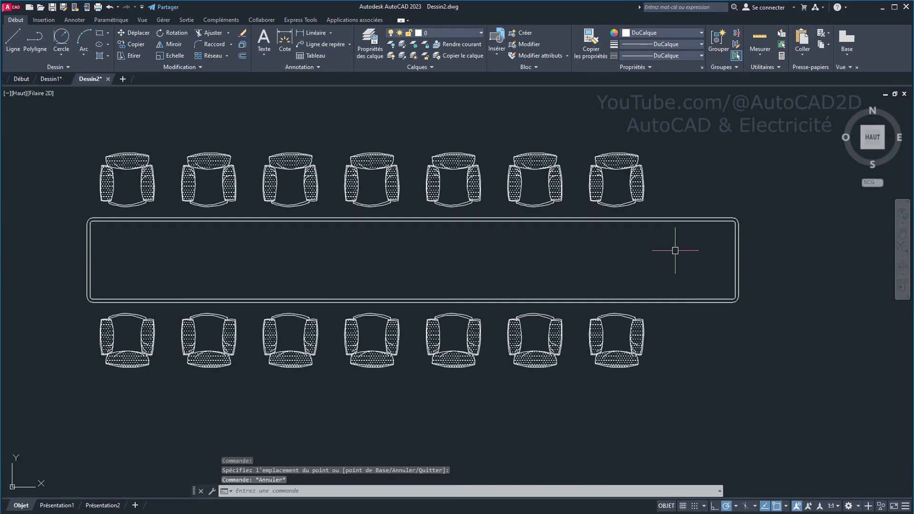